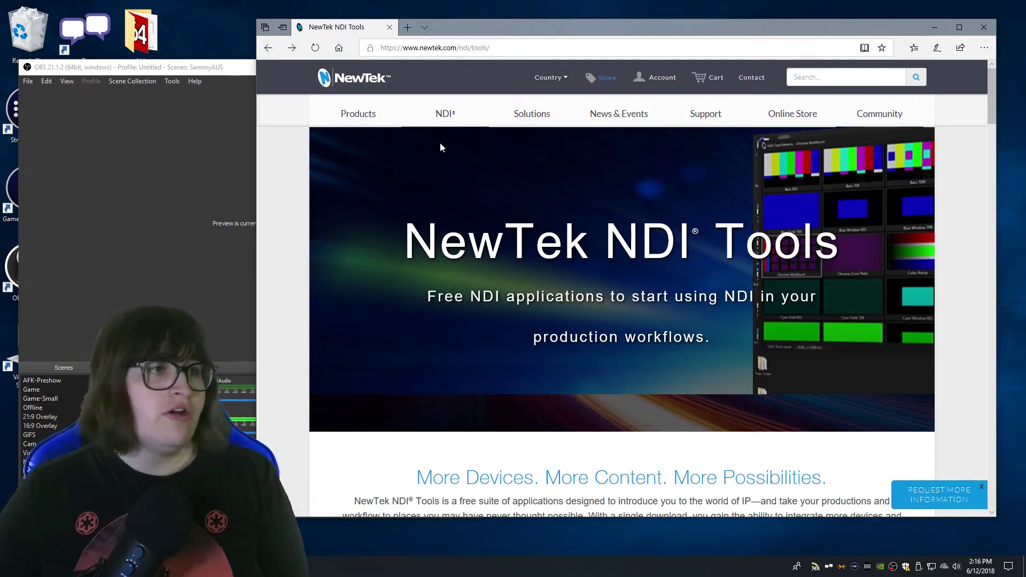
# - Scroll the NDI Tools page down to the Studio Monitor, Scan Converter and Virtual Input descriptions
pyautogui.scroll(-5, 480, 243)
pyautogui.scroll(-6, 481, 243)
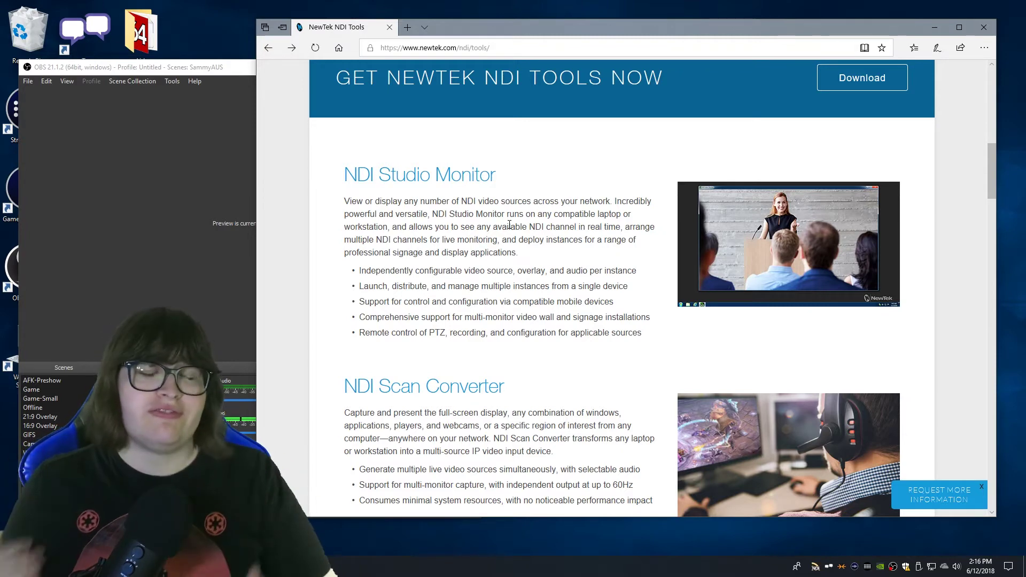
pyautogui.scroll(-4, 509, 225)
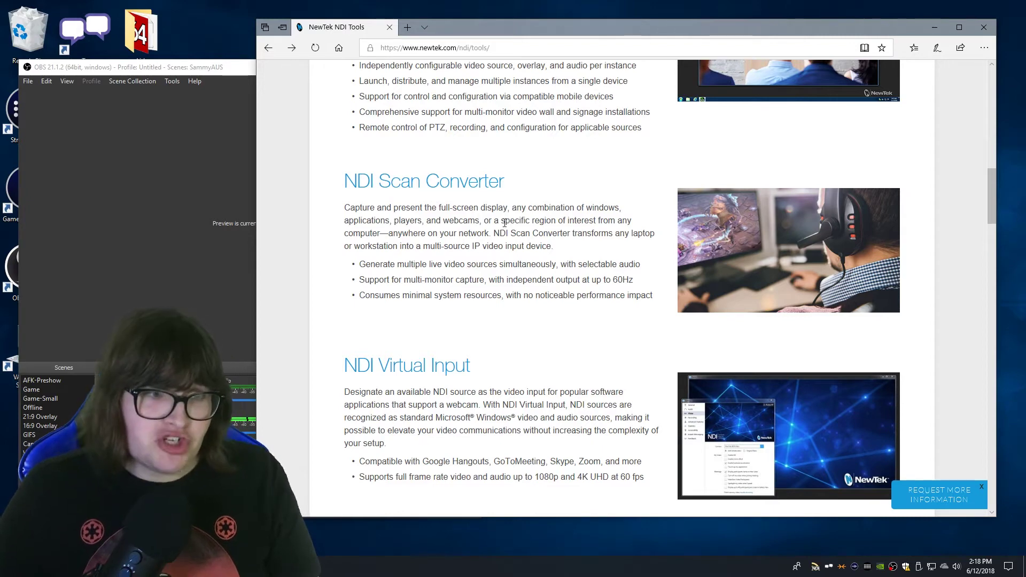
# - Scroll to the downloads section and open the NDI Tools for Windows download form
pyautogui.scroll(-3, 501, 224)
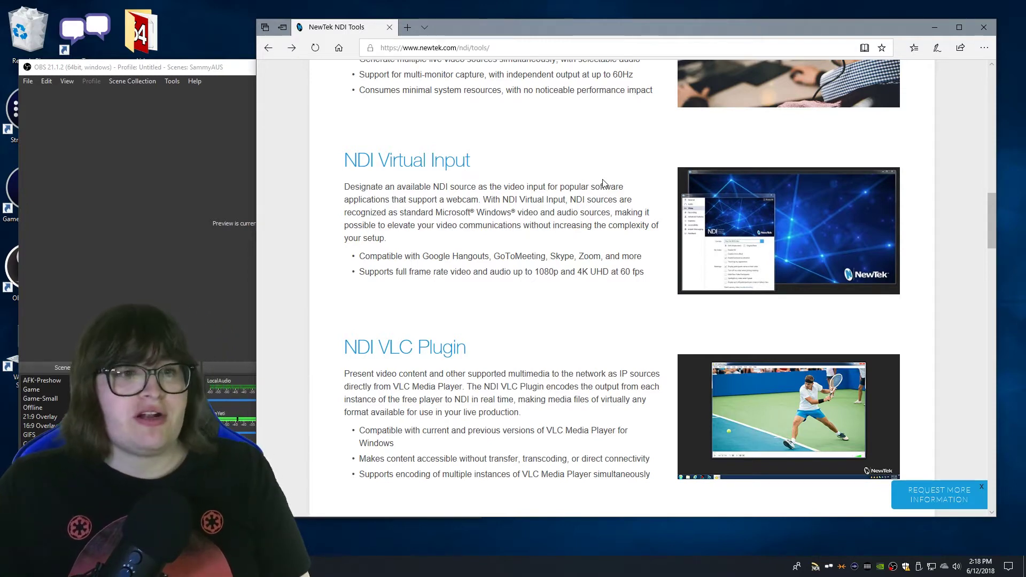
pyautogui.scroll(-10, 603, 184)
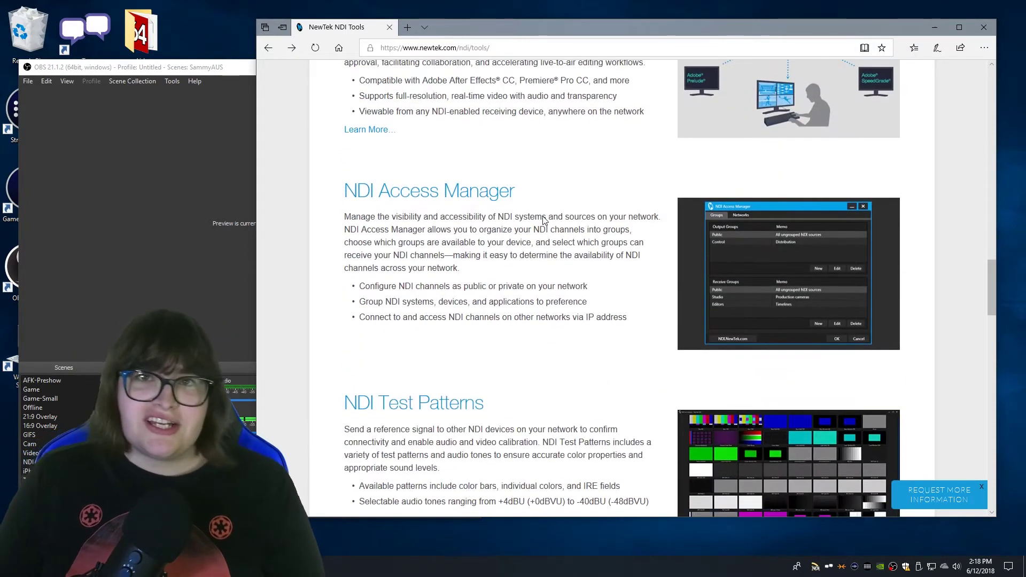
pyautogui.scroll(-8, 544, 219)
pyautogui.scroll(4, 543, 222)
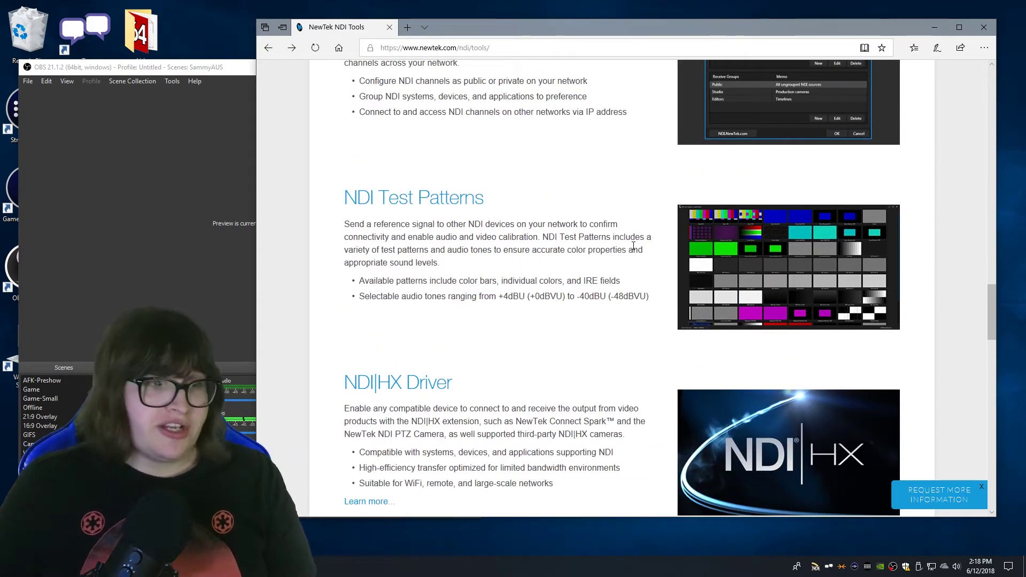
pyautogui.scroll(-9, 549, 243)
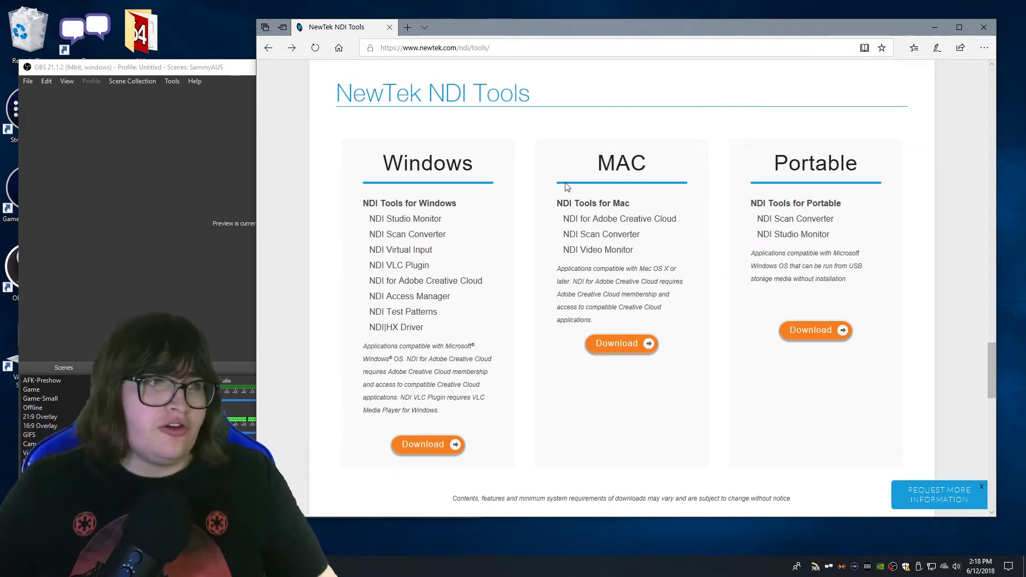
pyautogui.click(422, 444)
# - Fill the form with placeholder first name, last name and e-mail, with country Australia
pyautogui.write('test')
pyautogui.press('Tab')
pyautogui.write('test')
pyautogui.press('Tab')
pyautogui.write('test@test.com')
pyautogui.click(677, 308)
# - Submit the form, download the NDI Tools for Windows installer and run it
pyautogui.click(613, 350)
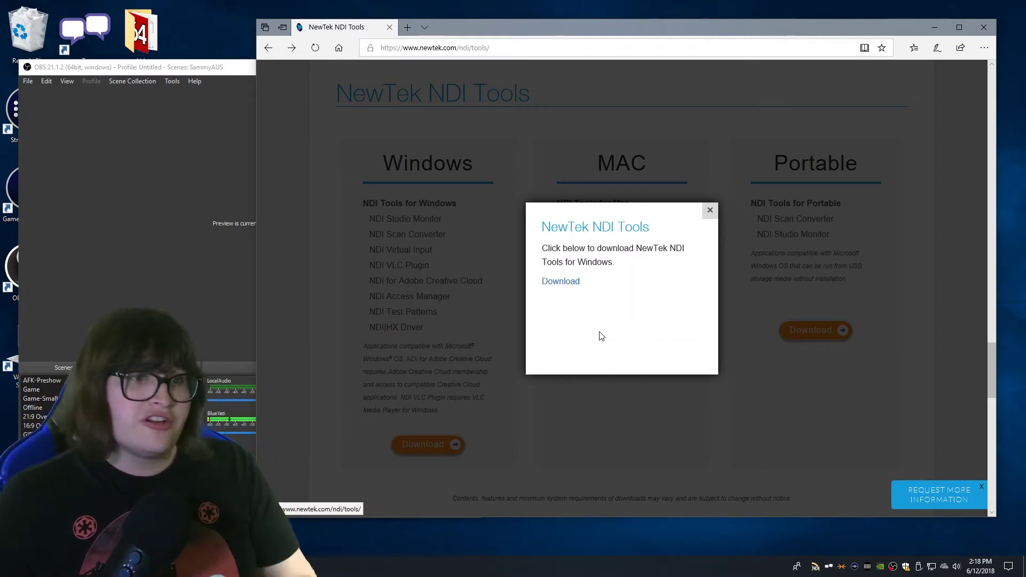
pyautogui.click(565, 285)
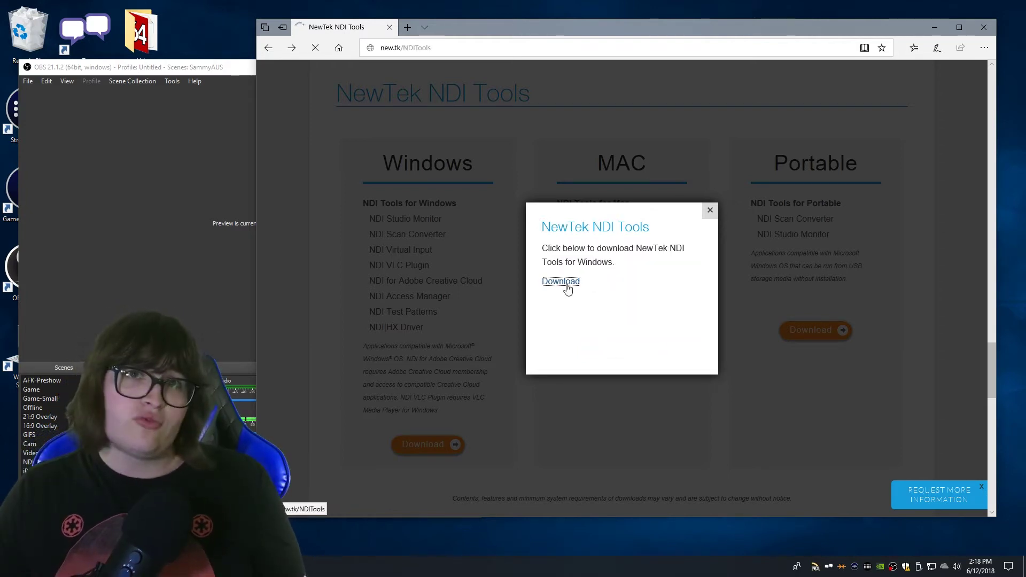
pyautogui.click(647, 496)
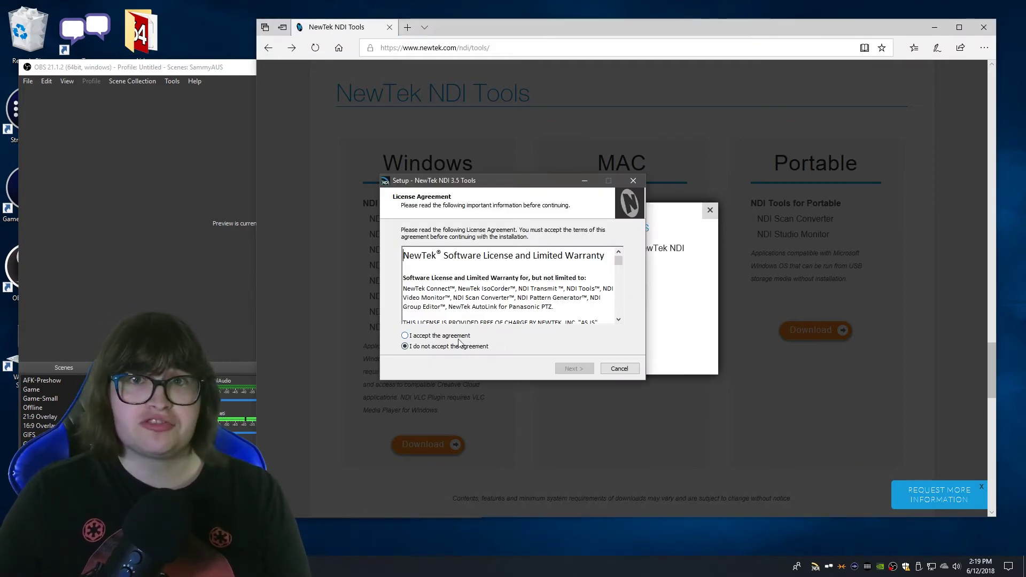
# - Accept the licence, keep the default install folder and confirm using the existing folder
pyautogui.click(459, 337)
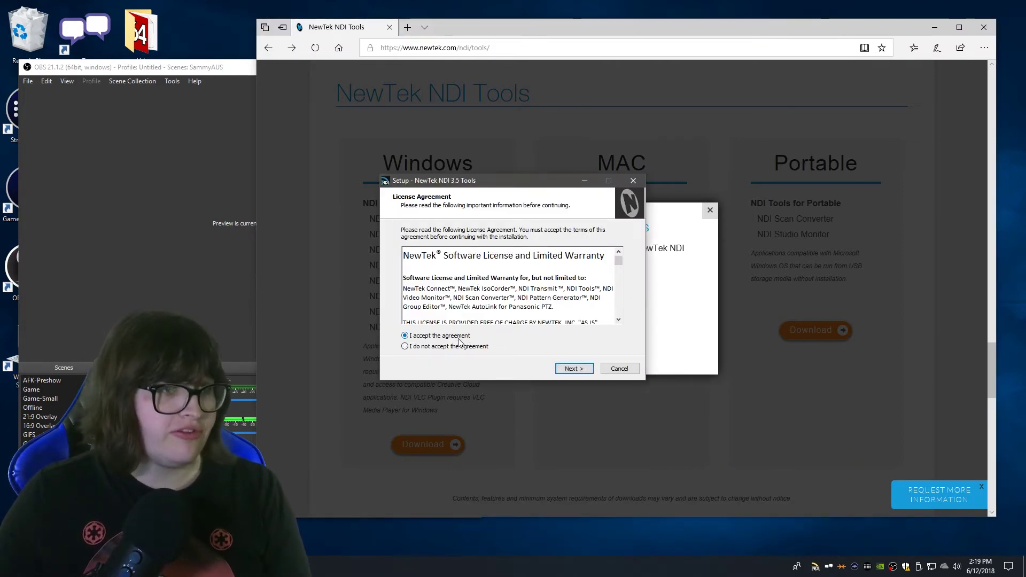
pyautogui.click(574, 369)
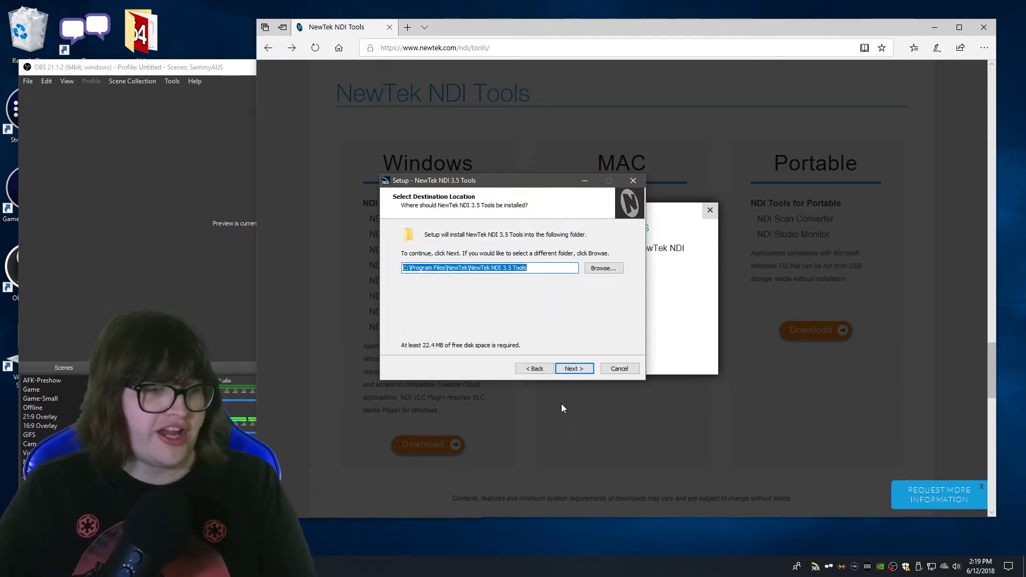
pyautogui.click(582, 370)
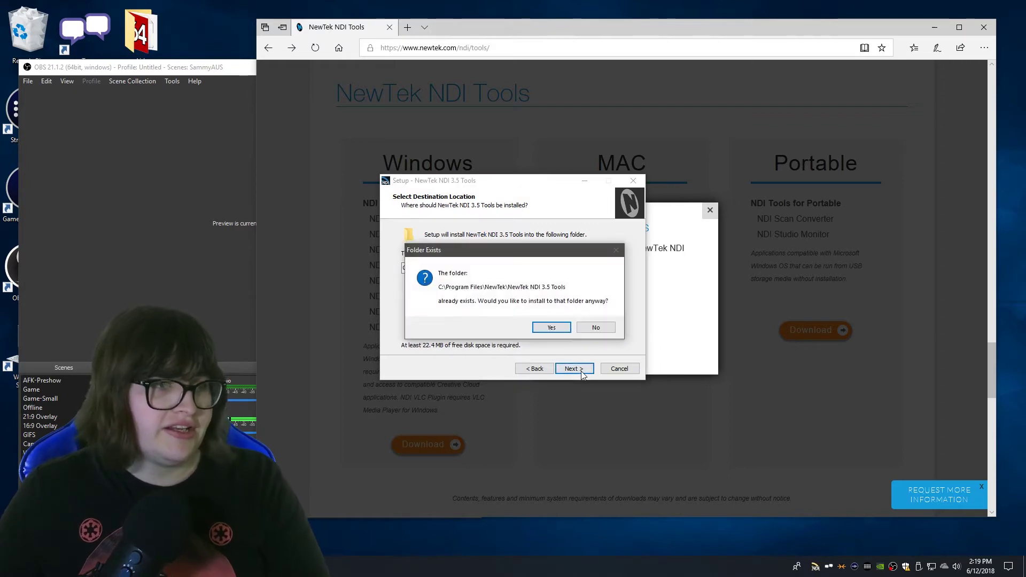
pyautogui.click(549, 326)
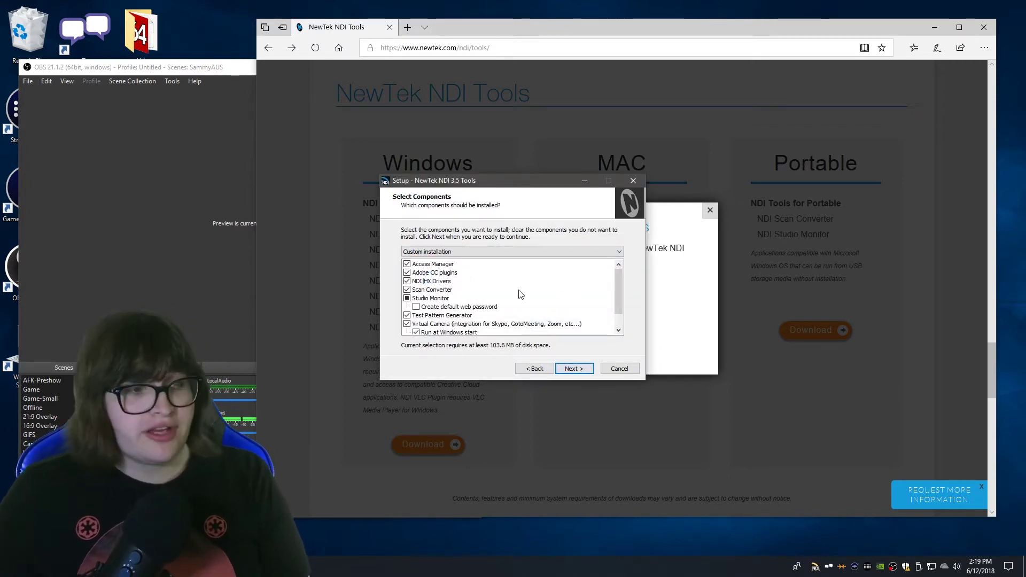
# - Review the component list including Scan Converter, then cancel and exit setup without installing
pyautogui.scroll(-2, 513, 297)
pyautogui.scroll(2, 491, 293)
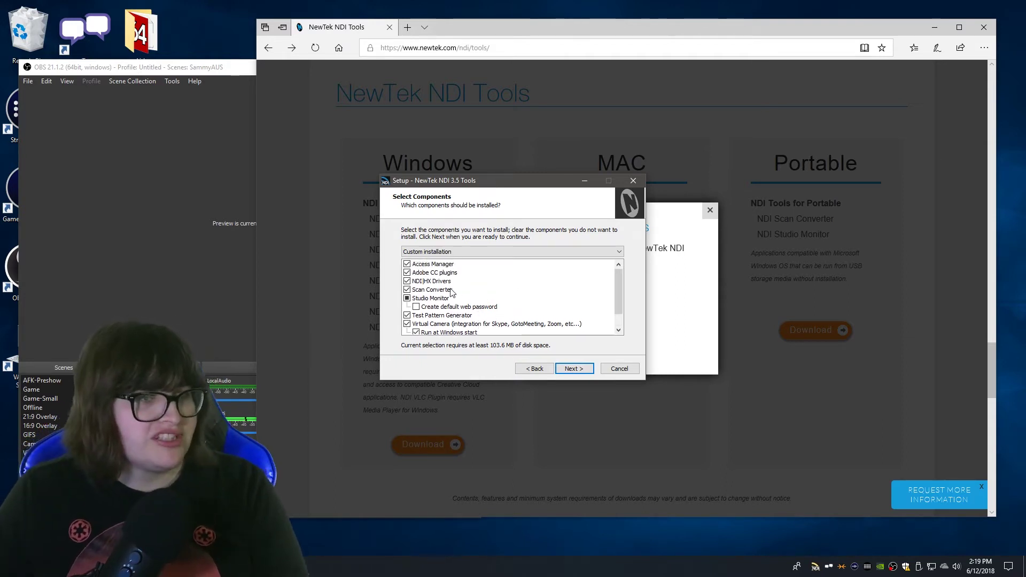
pyautogui.click(451, 291)
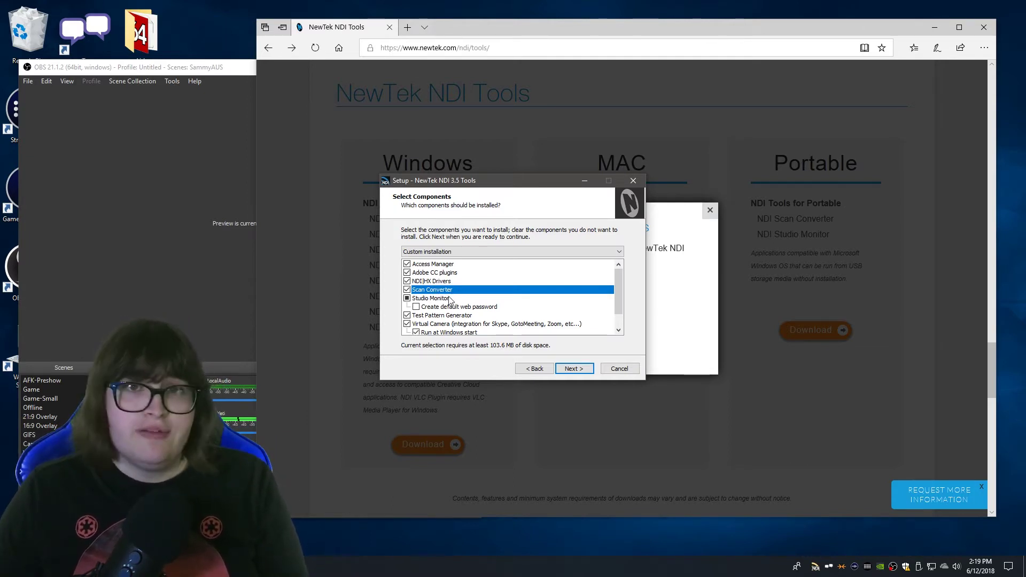
pyautogui.scroll(-1, 503, 307)
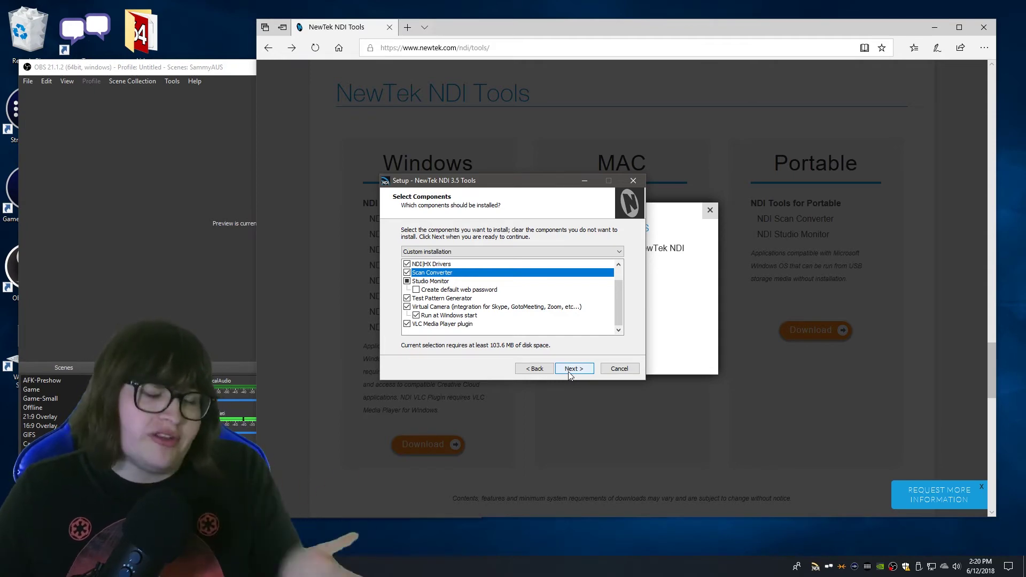
pyautogui.click(619, 369)
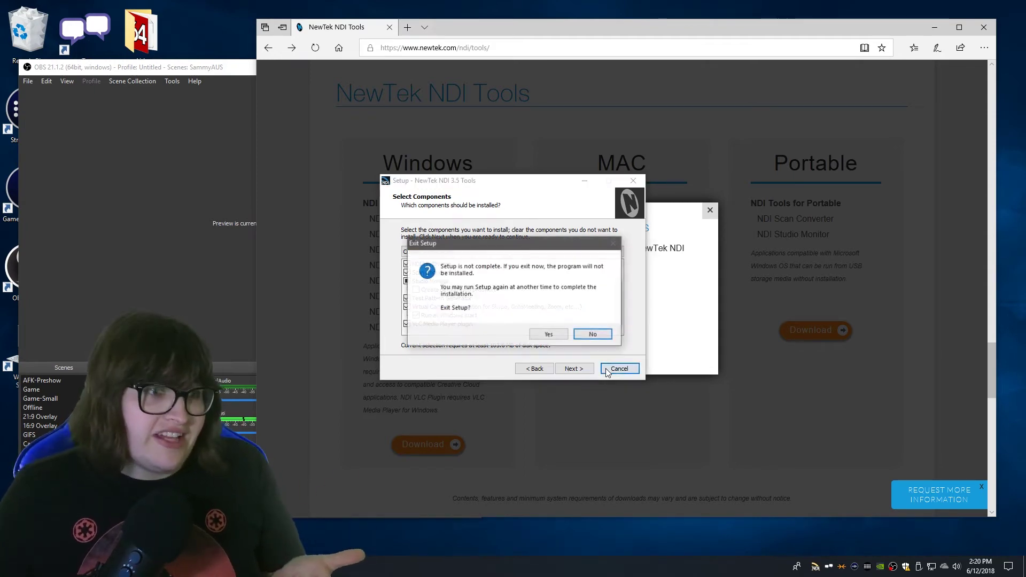
pyautogui.click(561, 337)
# - Minimize Edge and add a Video Capture Device source named NDI to the OBS scene
pyautogui.click(935, 29)
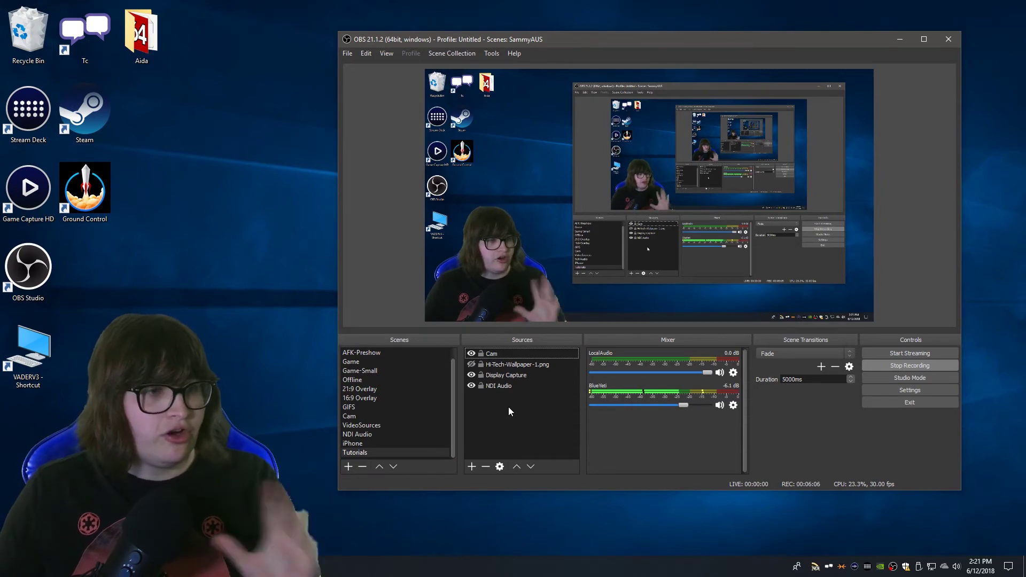
pyautogui.click(471, 468)
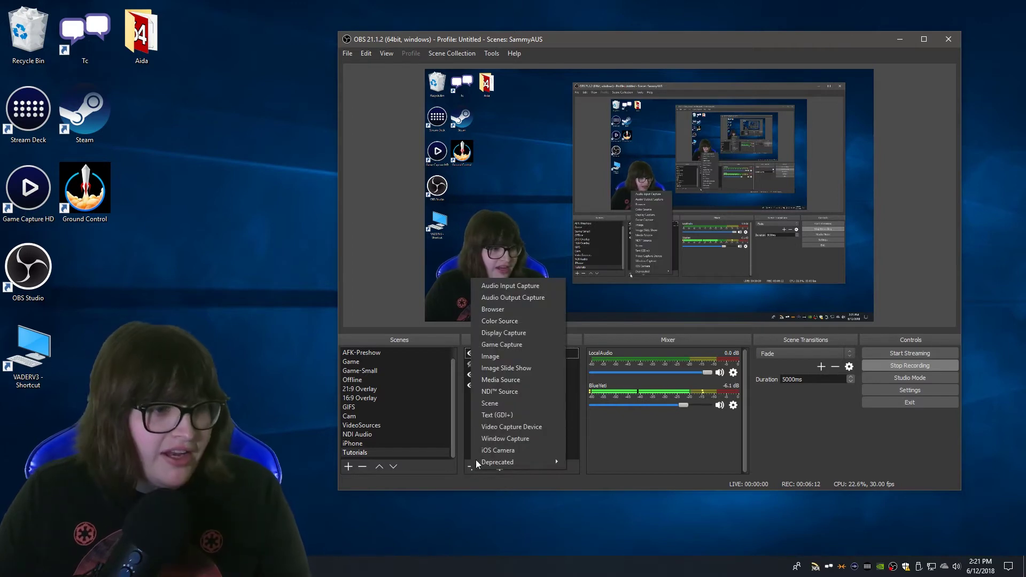
pyautogui.click(509, 427)
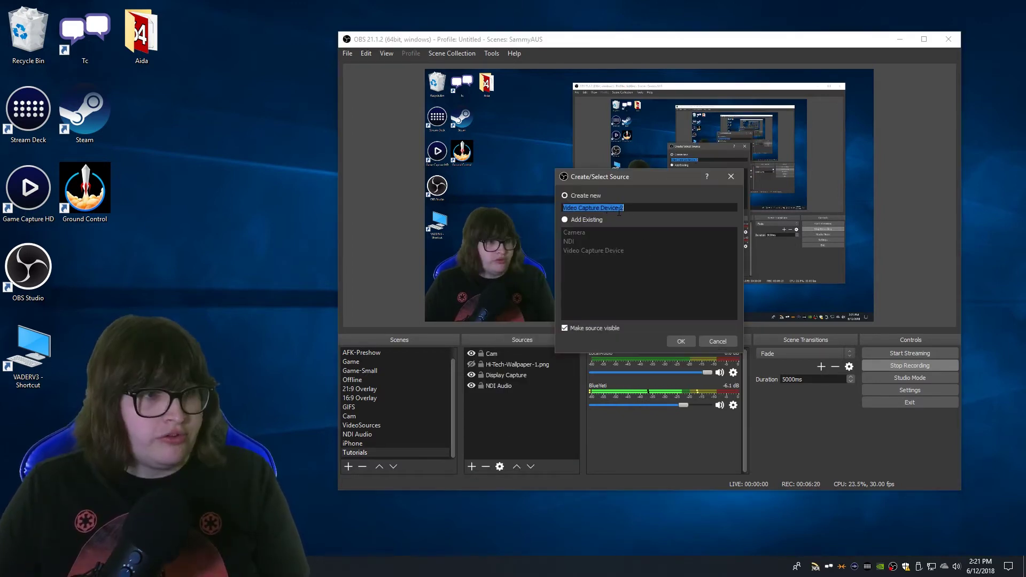
pyautogui.write('NDI2')
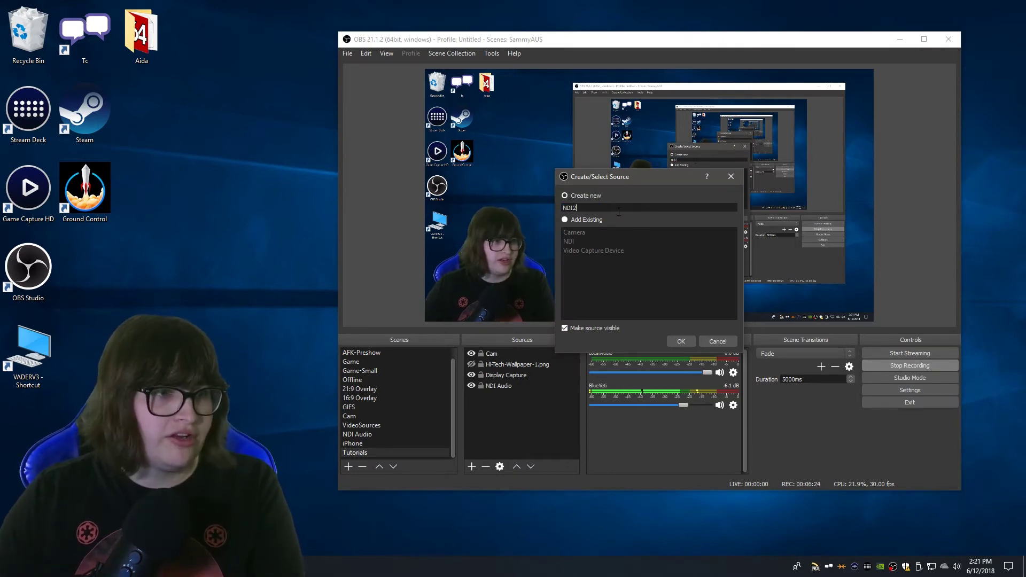
pyautogui.press('Return')
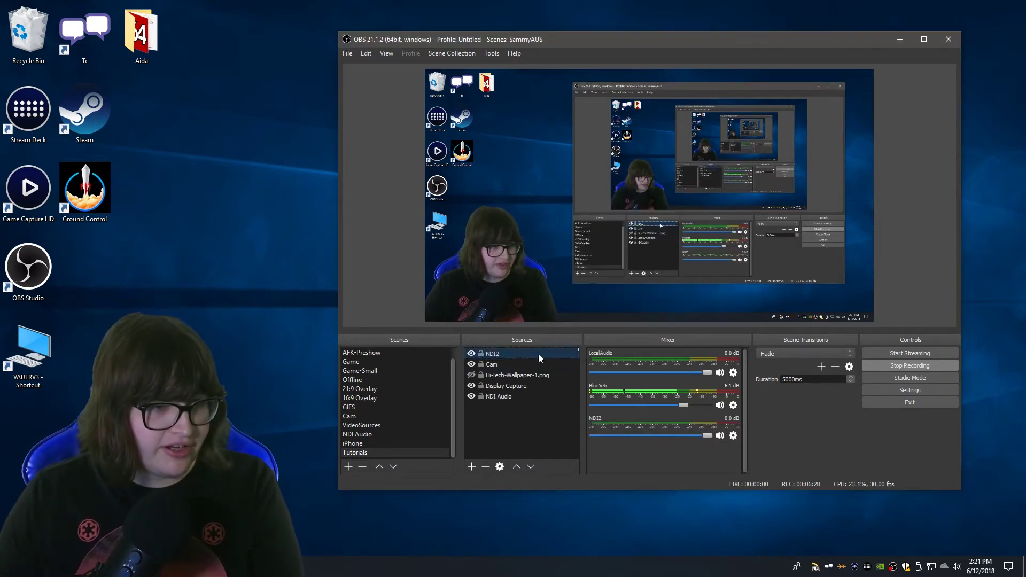
pyautogui.moveTo(633, 40); pyautogui.dragTo(478, 28)
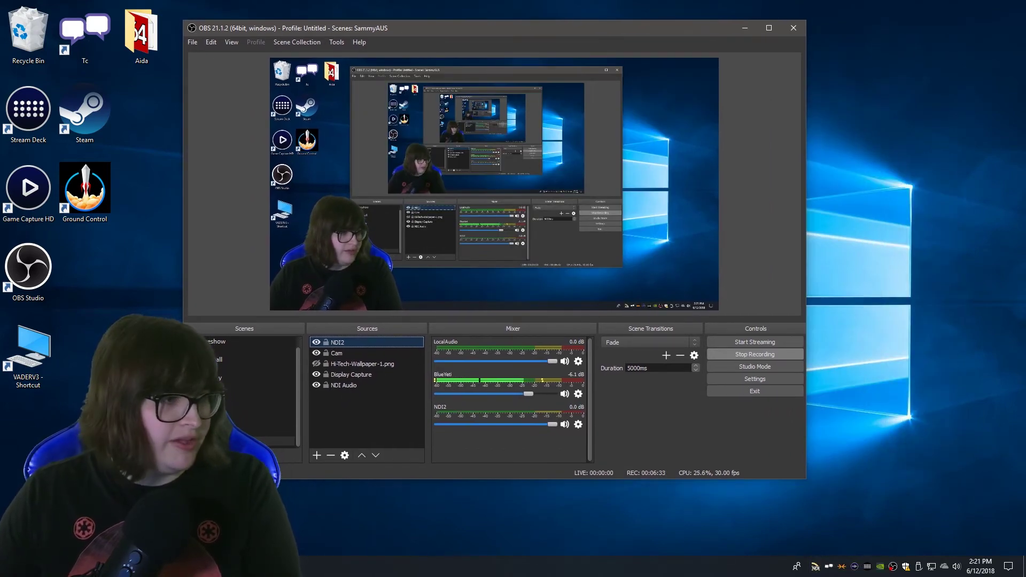
# - Launch NDI Scan Converter from the Windows Start menu's app list
pyautogui.press('super')
pyautogui.write('sca')
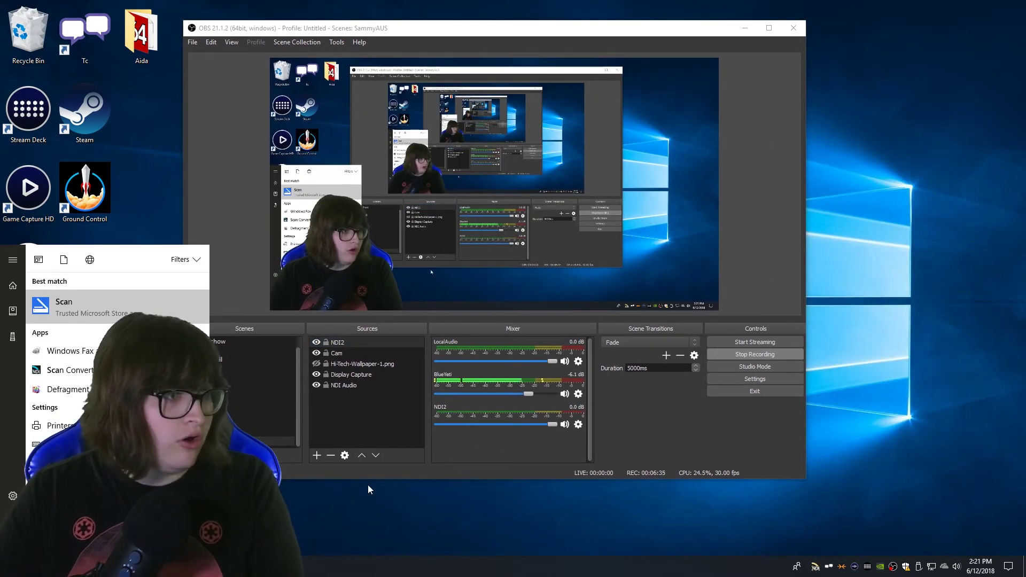
pyautogui.press('BackSpace')
pyautogui.press('BackSpace')
pyautogui.write('nip')
pyautogui.press('Return')
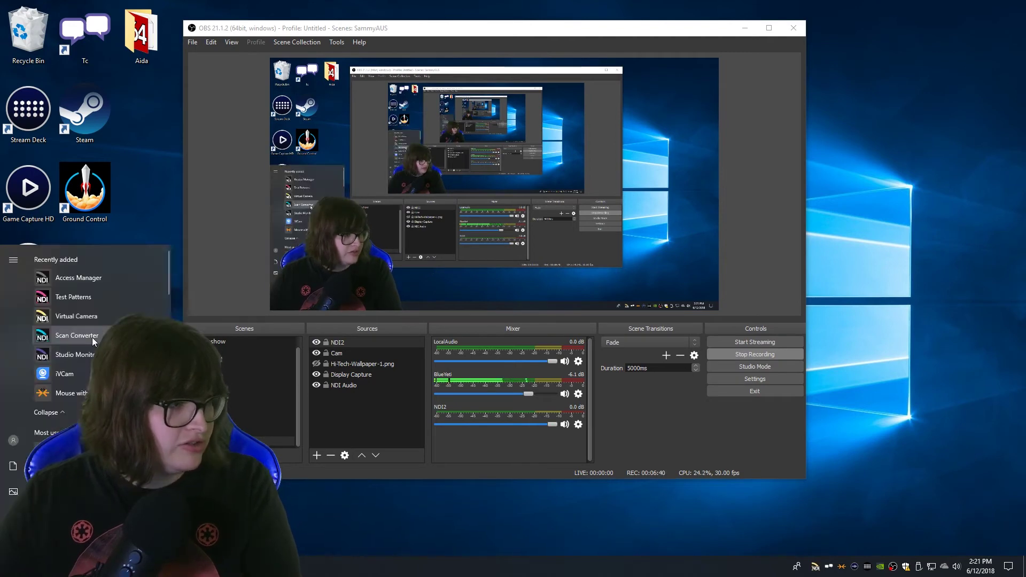
pyautogui.click(86, 335)
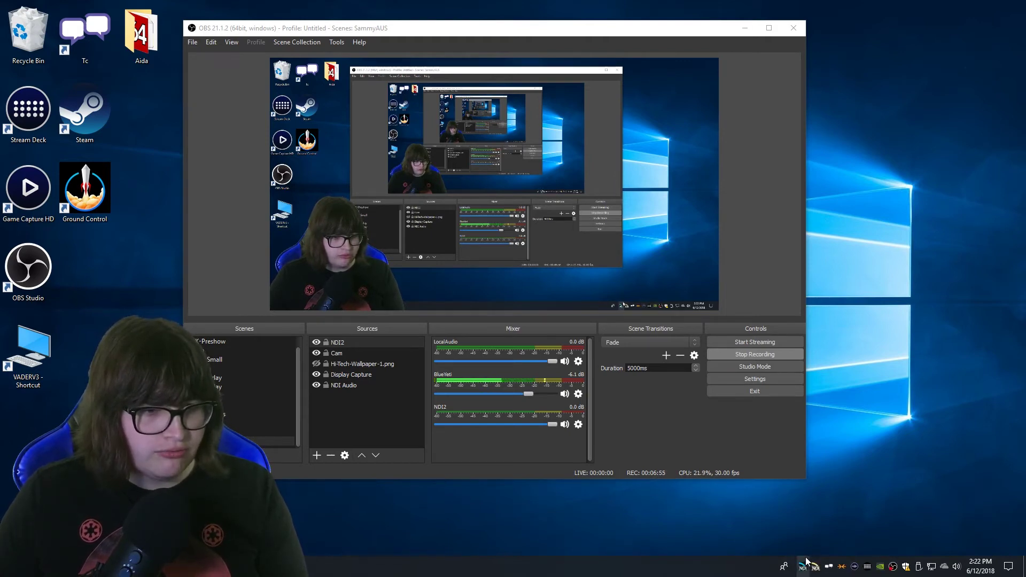
# - Set Scan Converter's framerate to 60p from its tray menu and show its Audio Source options
pyautogui.rightClick(804, 564)
pyautogui.moveTo(792, 475)
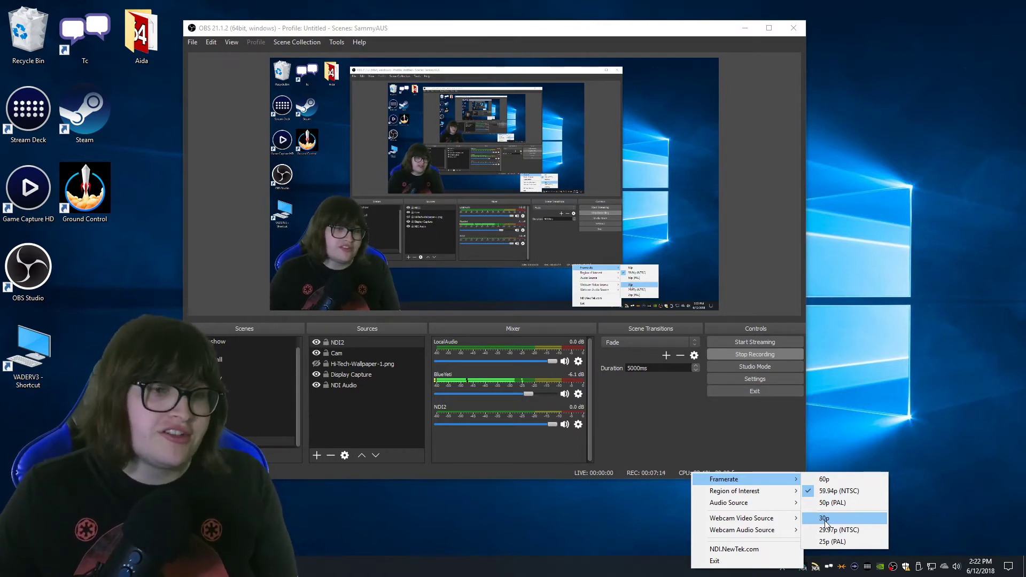
pyautogui.click(825, 479)
pyautogui.rightClick(802, 567)
pyautogui.moveTo(777, 489)
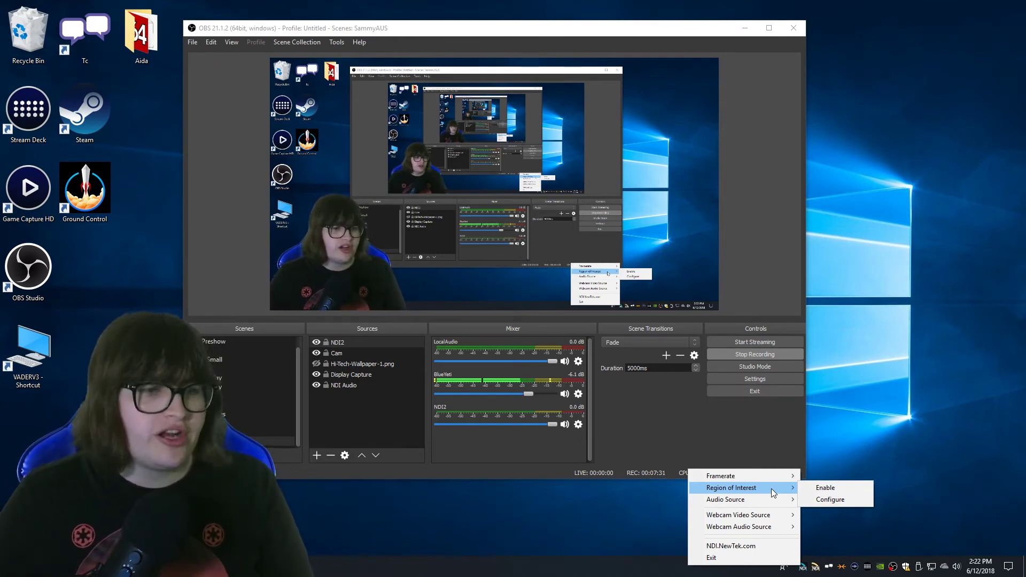
pyautogui.moveTo(765, 502)
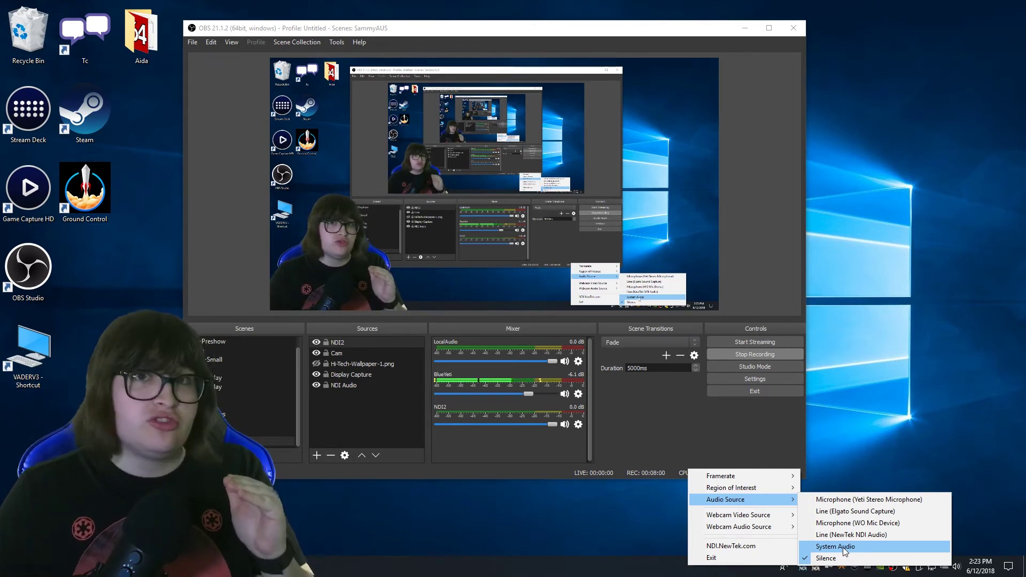
# - Switch Scan Converter's audio source to System Audio and move the OBS window aside
pyautogui.click(843, 548)
pyautogui.moveTo(545, 26); pyautogui.dragTo(572, 34)
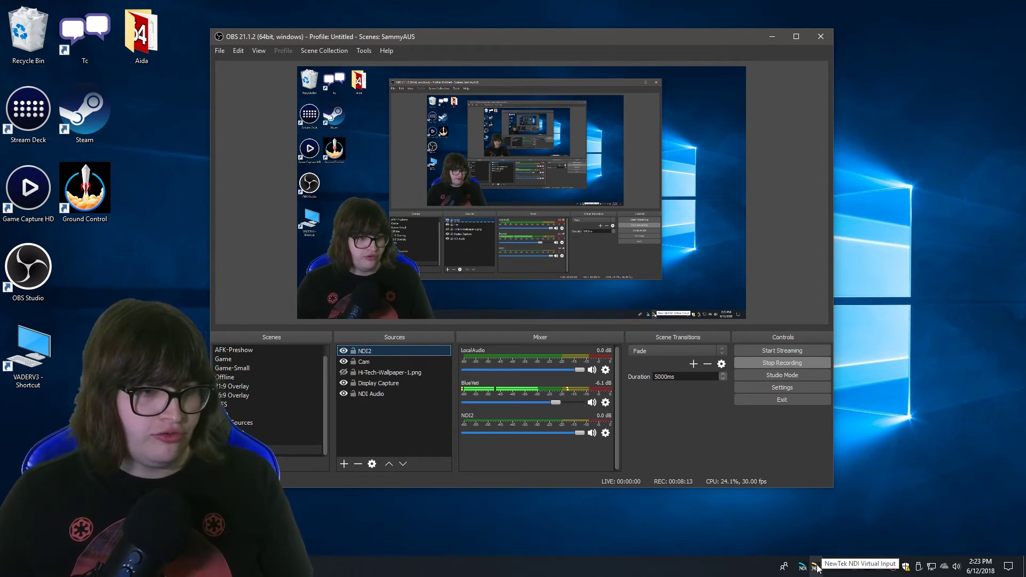
# - Choose DEATHSTARV2 > NVIDIA GeForce GTX 1070 1 as NDI Virtual Input's source and show its Settings
pyautogui.press('super')
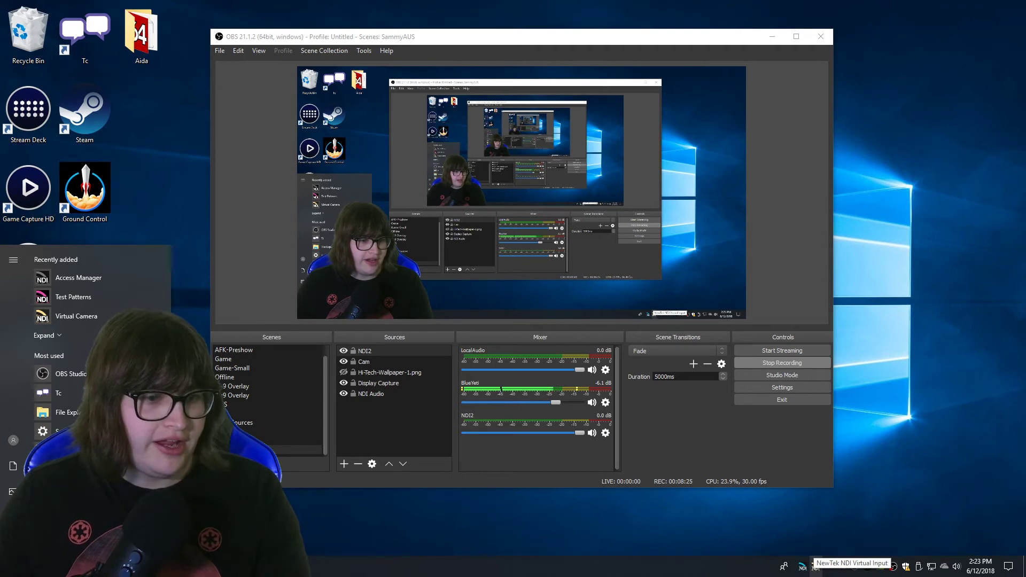
pyautogui.rightClick(815, 569)
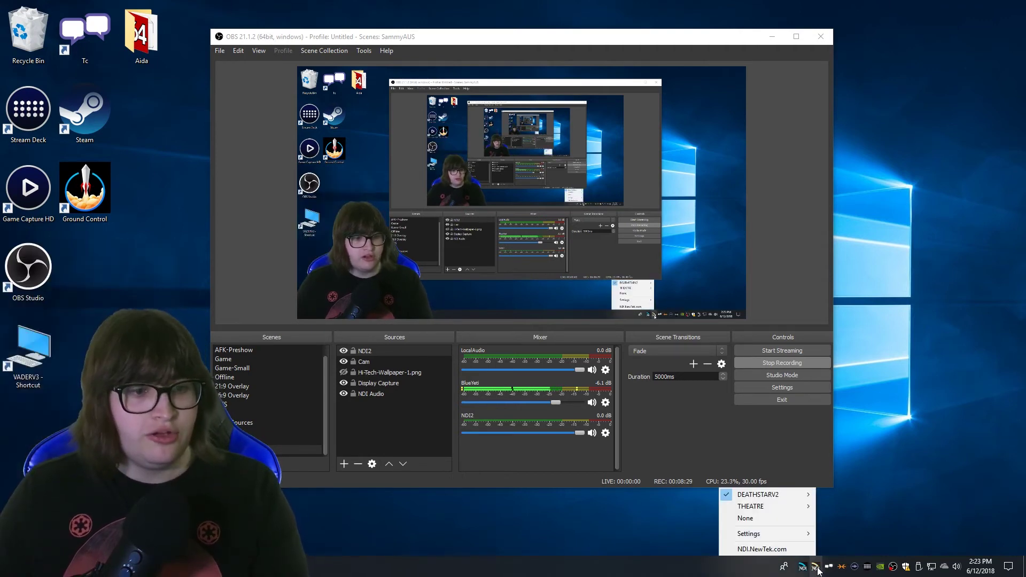
pyautogui.moveTo(802, 509)
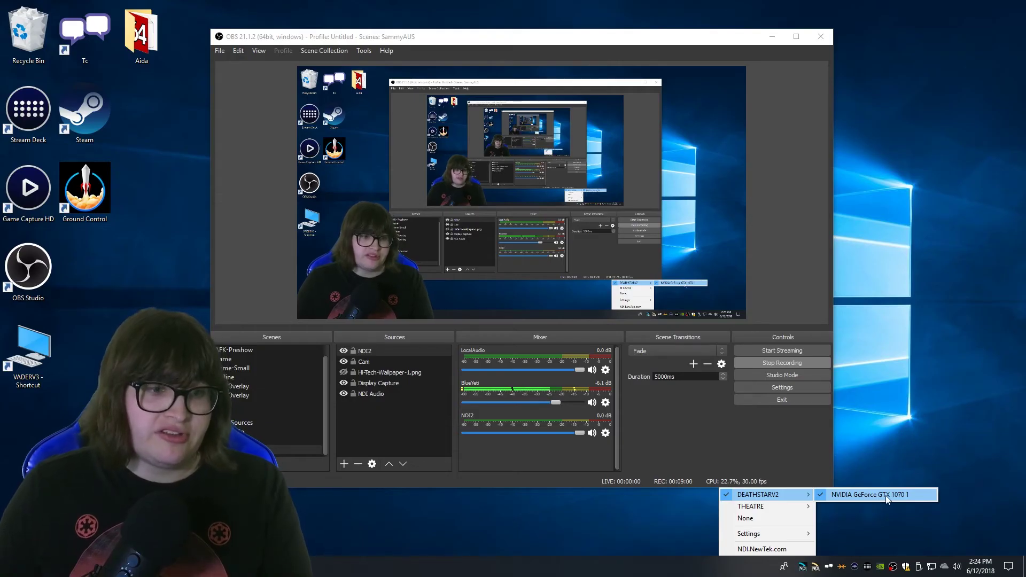
pyautogui.moveTo(775, 533)
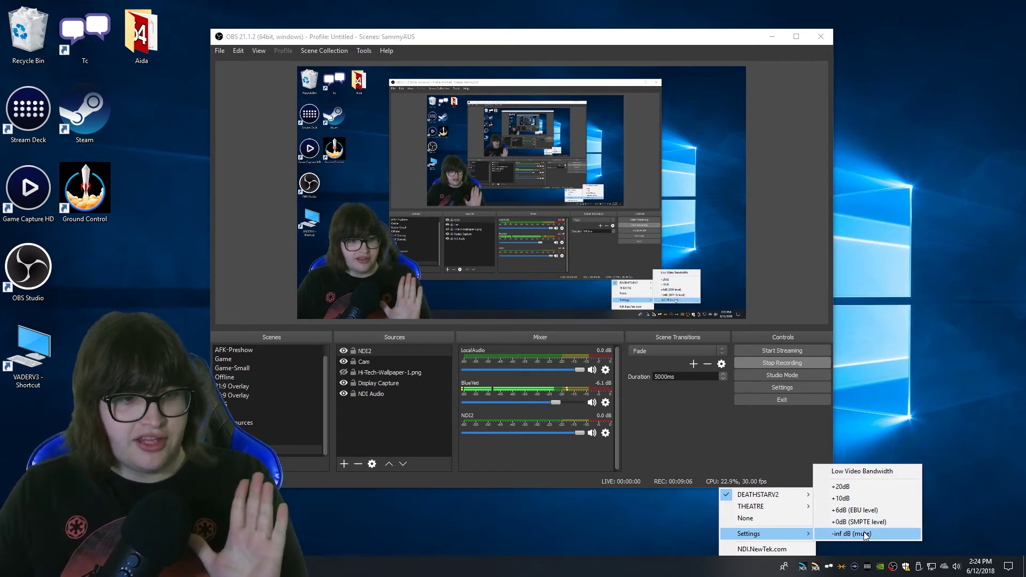
# - Set the NDI2 source's Device to NewTek NDI Video in its Properties
pyautogui.click(371, 348)
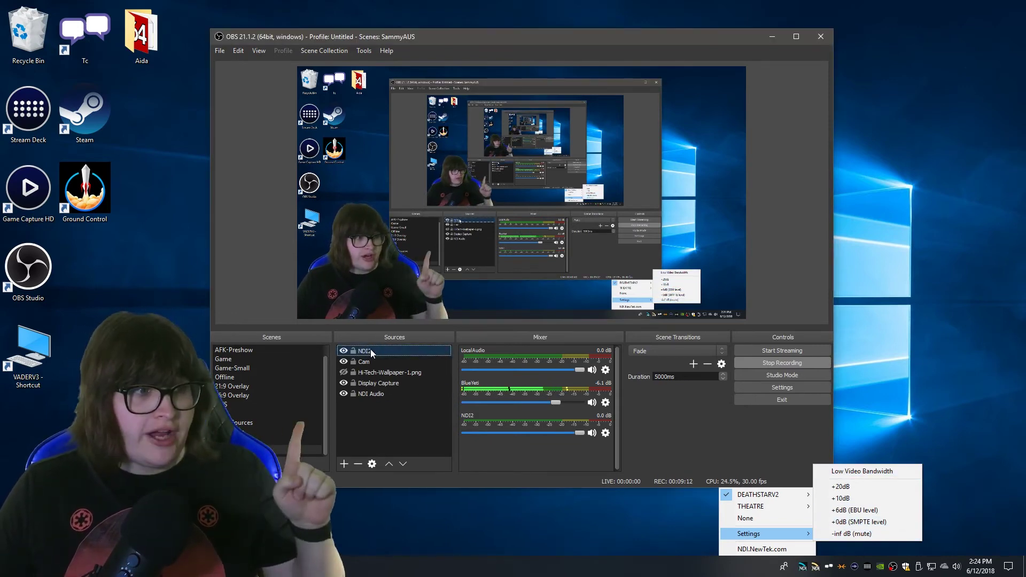
pyautogui.rightClick(369, 351)
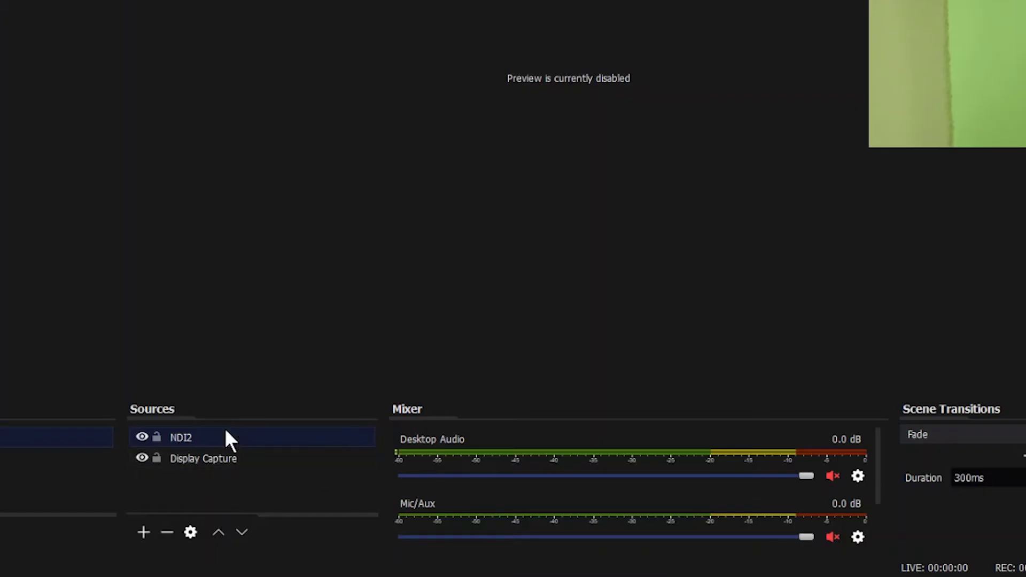
pyautogui.rightClick(225, 432)
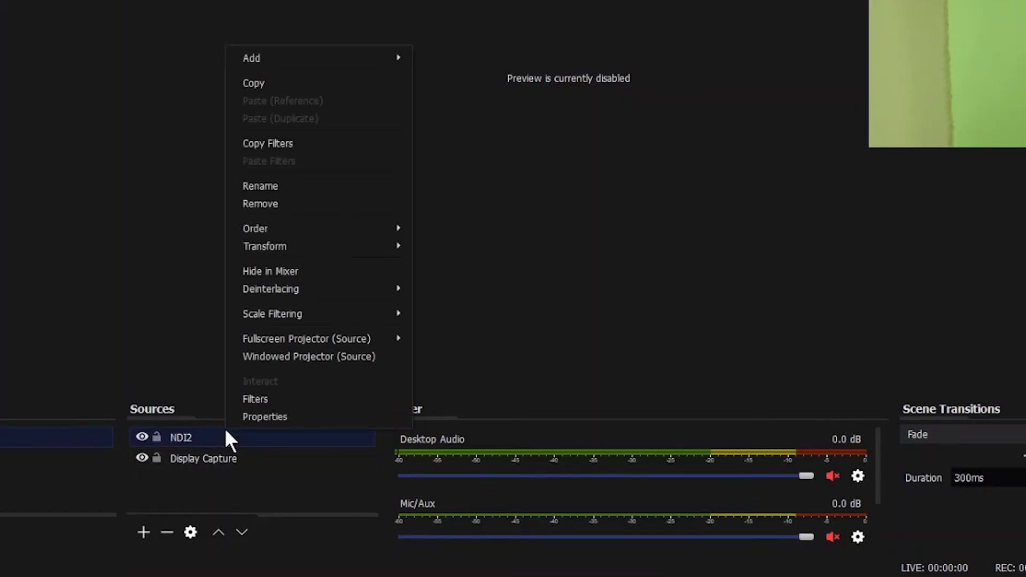
pyautogui.click(262, 417)
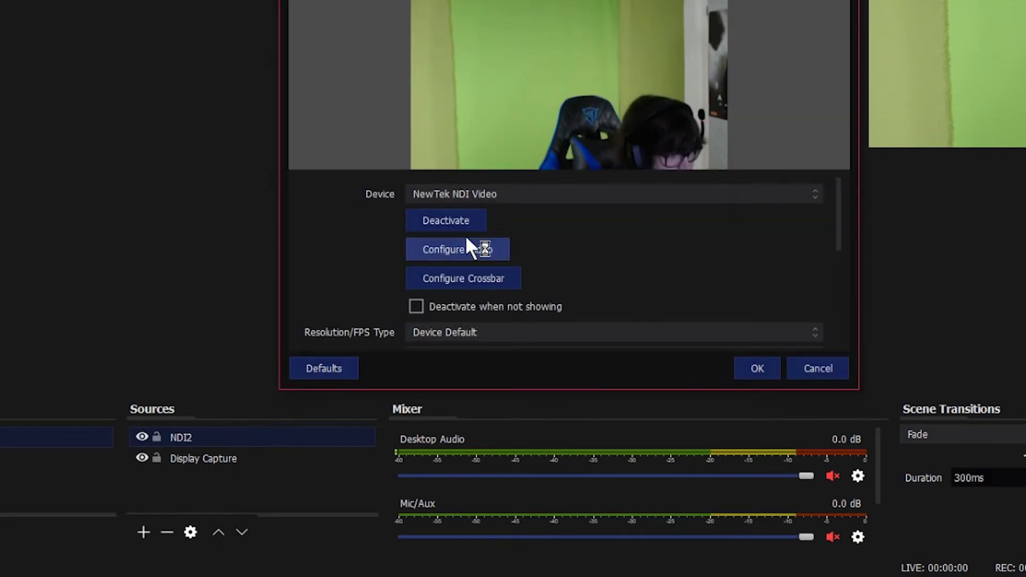
pyautogui.click(520, 197)
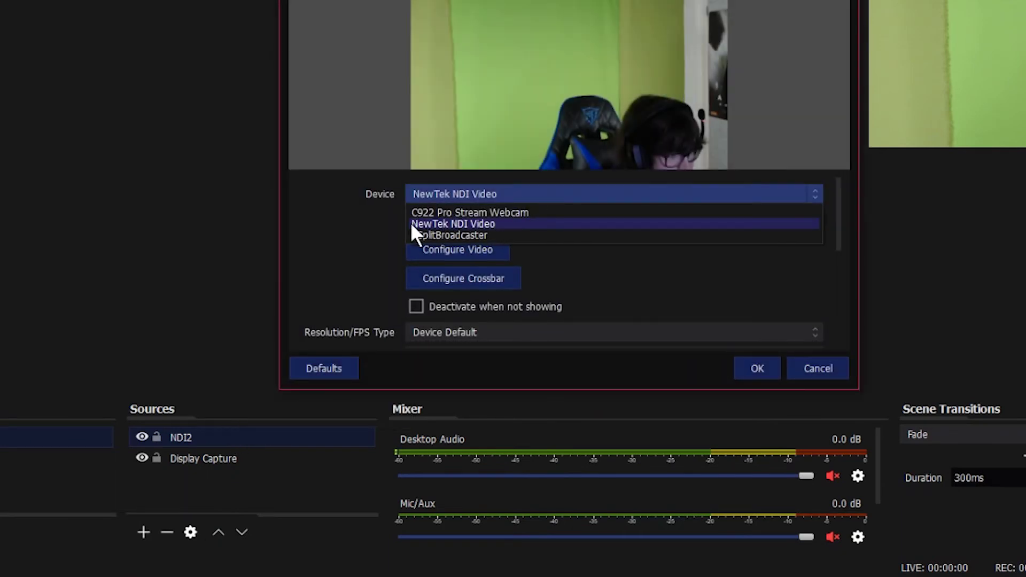
pyautogui.click(445, 224)
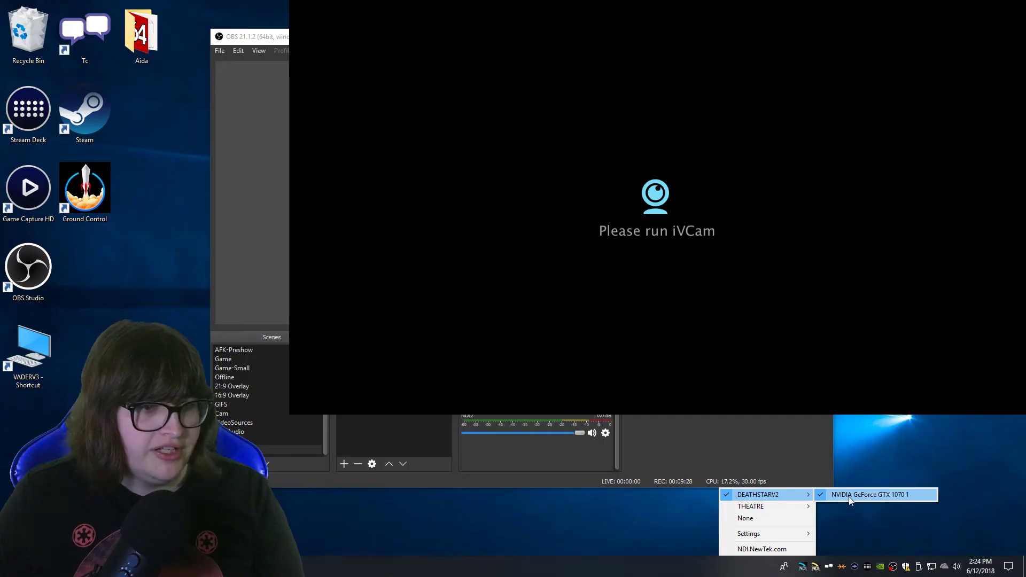
# - Close the NDI tray menu so the preview shows the gaming PC's desktop with Spotify and Discord
pyautogui.click(848, 496)
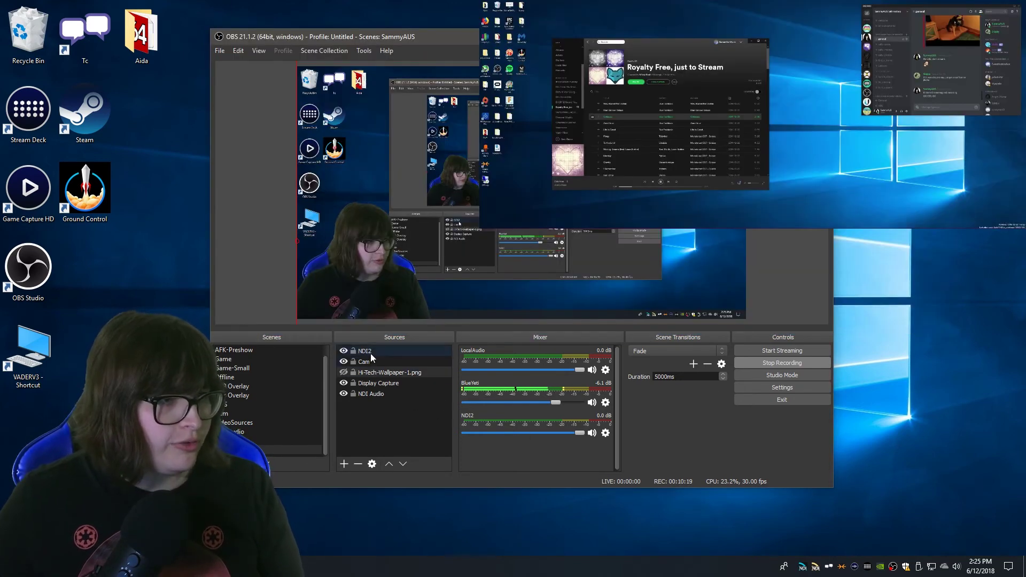
# - In NDI2's properties, capture audio only from the custom device Line (NewTek NDI Audio)
pyautogui.rightClick(371, 352)
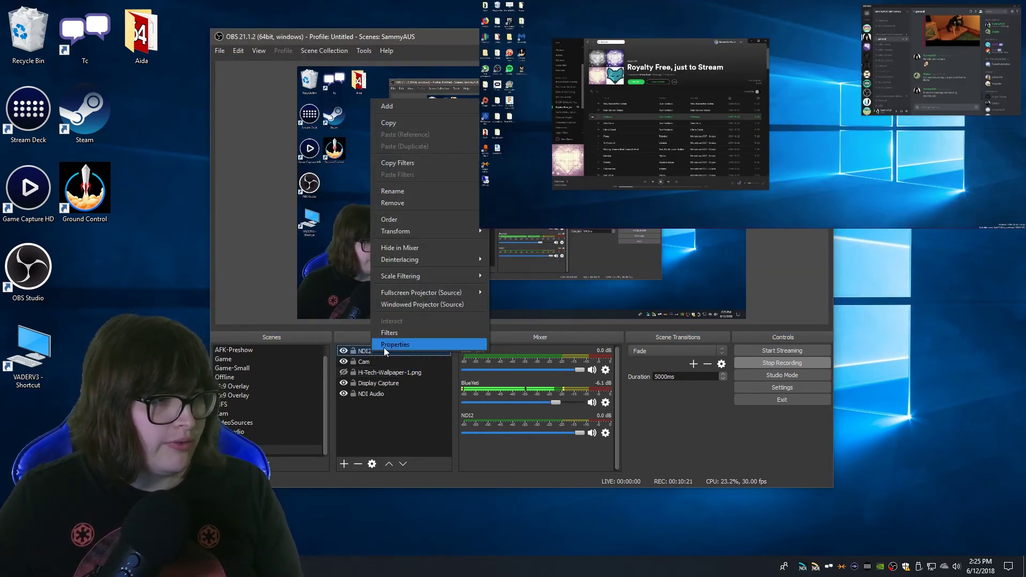
pyautogui.click(384, 347)
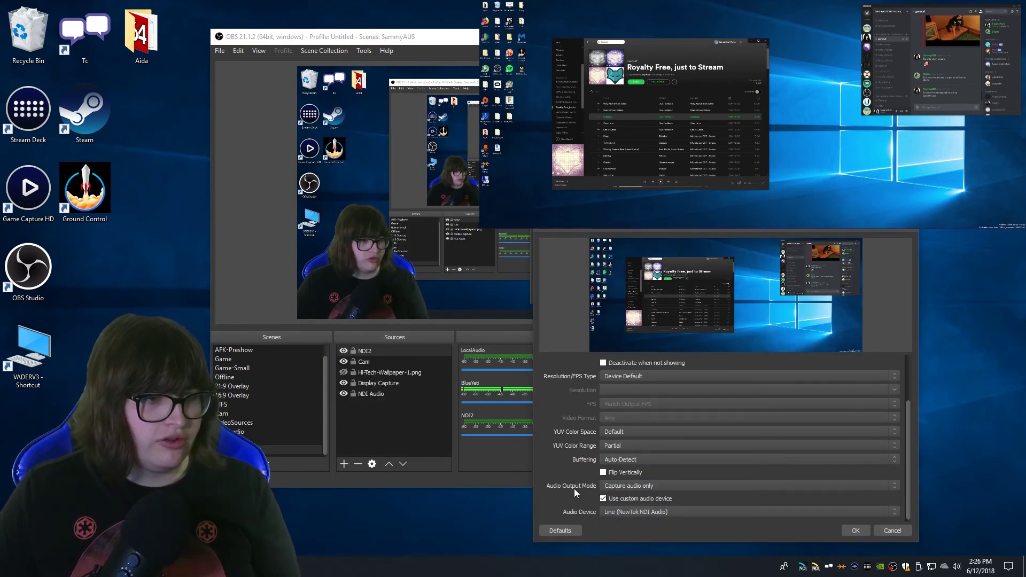
pyautogui.scroll(1, 602, 503)
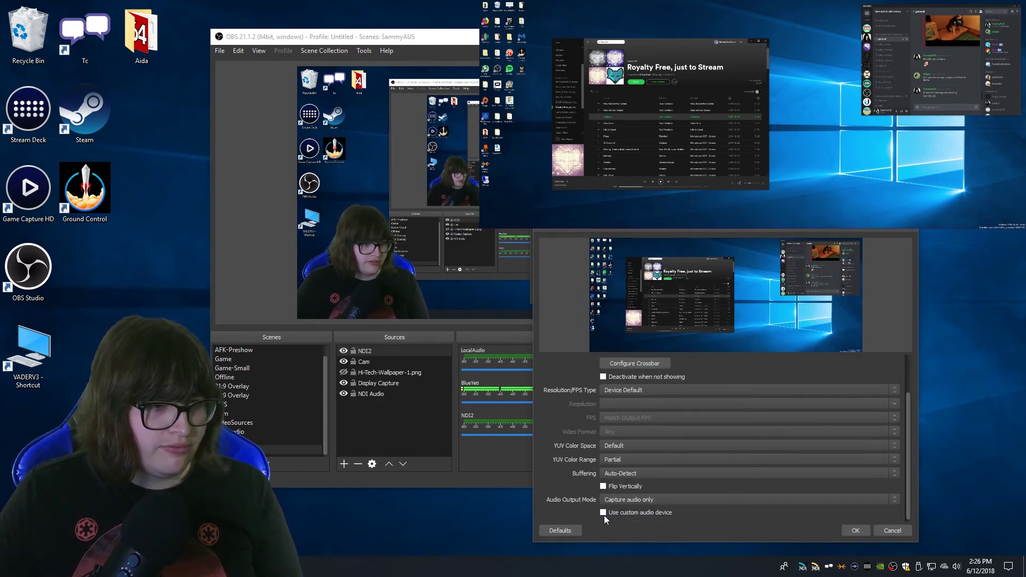
pyautogui.scroll(-1, 575, 512)
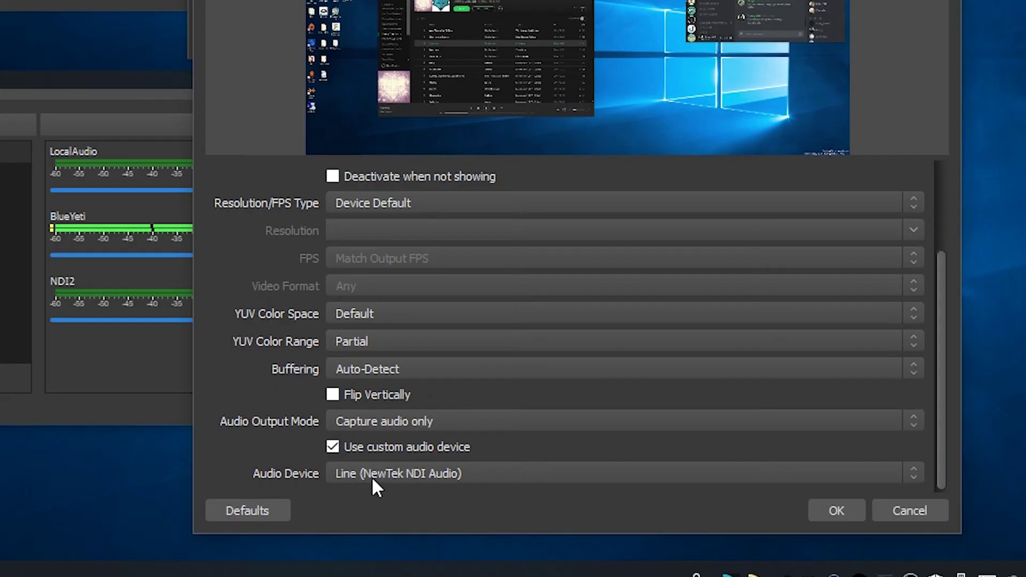
pyautogui.click(621, 513)
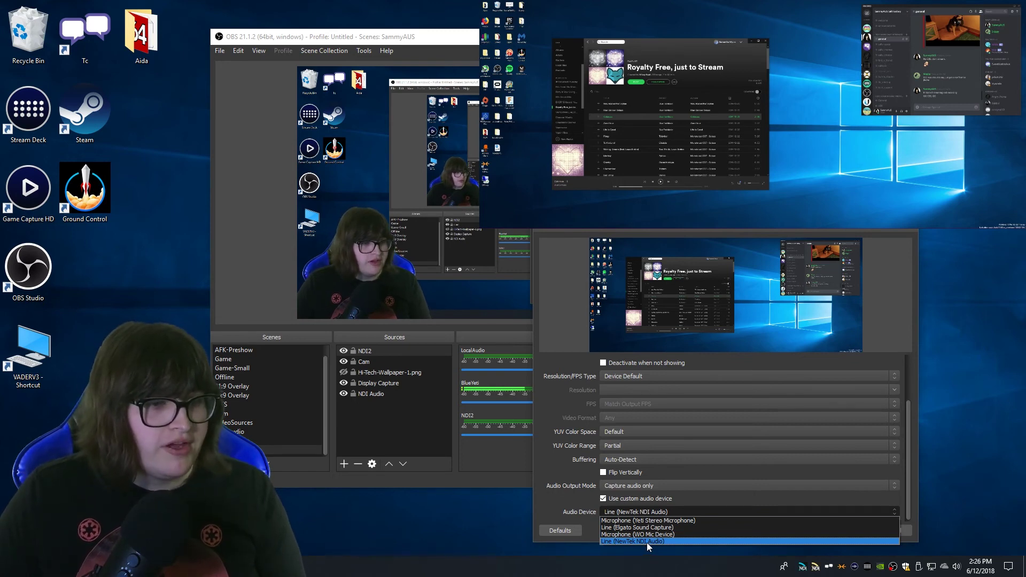
pyautogui.click(646, 541)
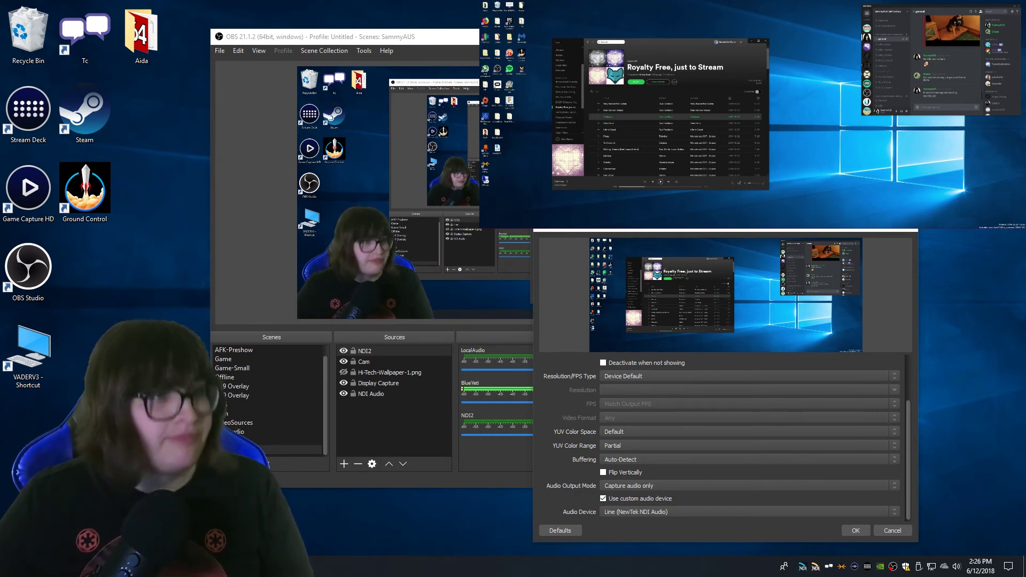
# - Confirm the NDI2 properties with OK and deselect the source so the desktop preview is unobstructed
pyautogui.moveTo(321, 37); pyautogui.dragTo(301, 33)
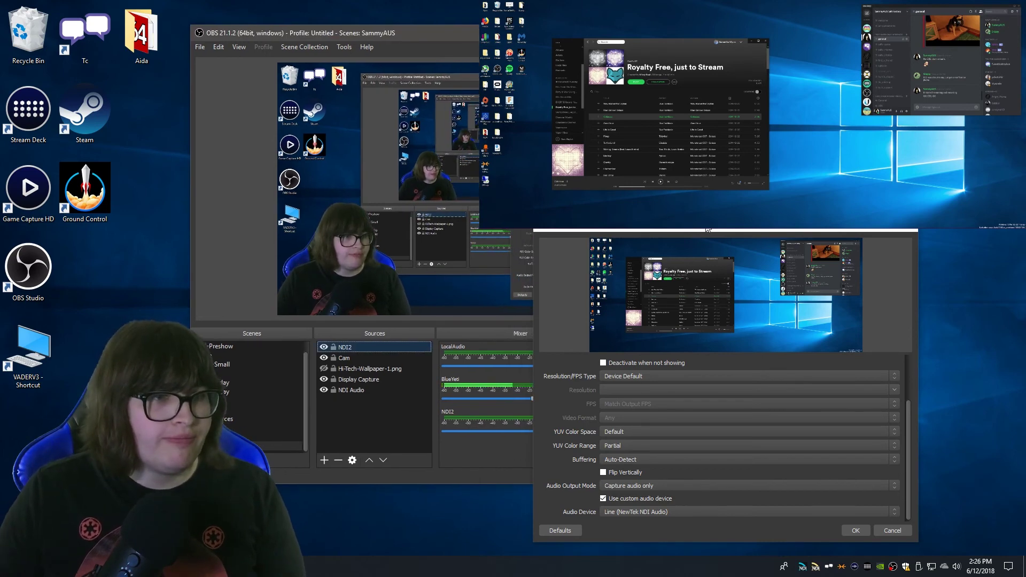
pyautogui.click(854, 530)
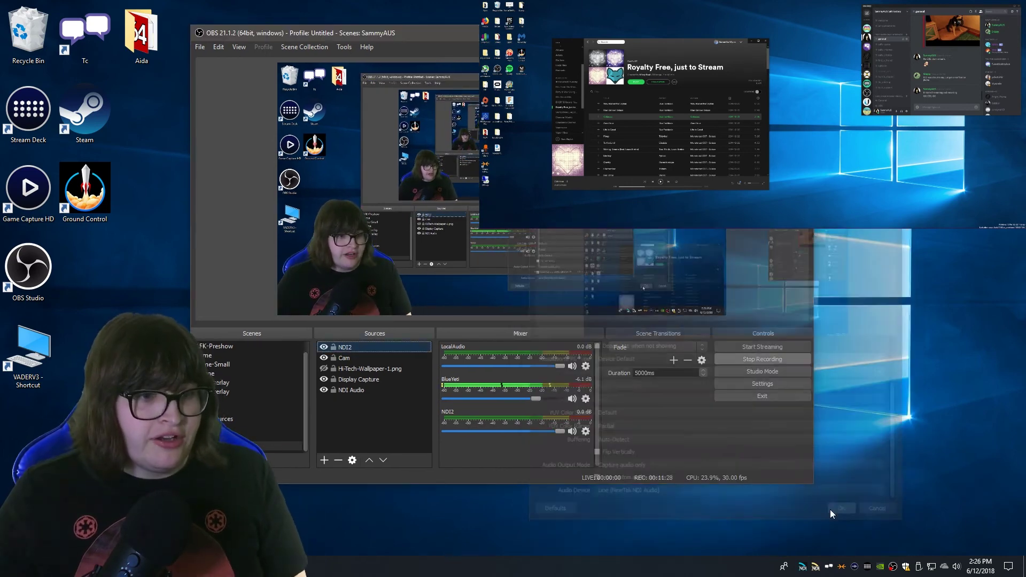
pyautogui.click(405, 427)
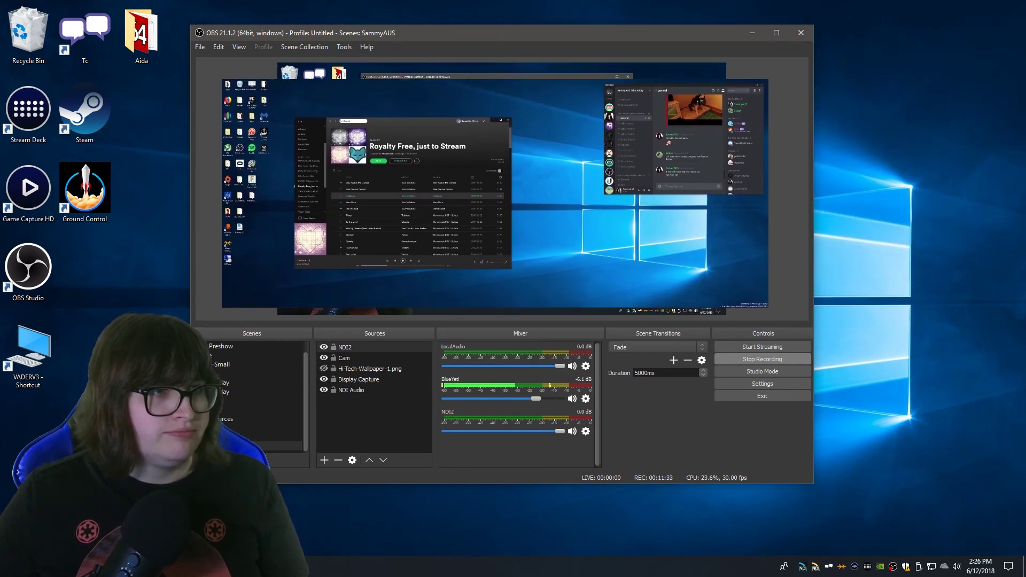
pyautogui.click(513, 5)
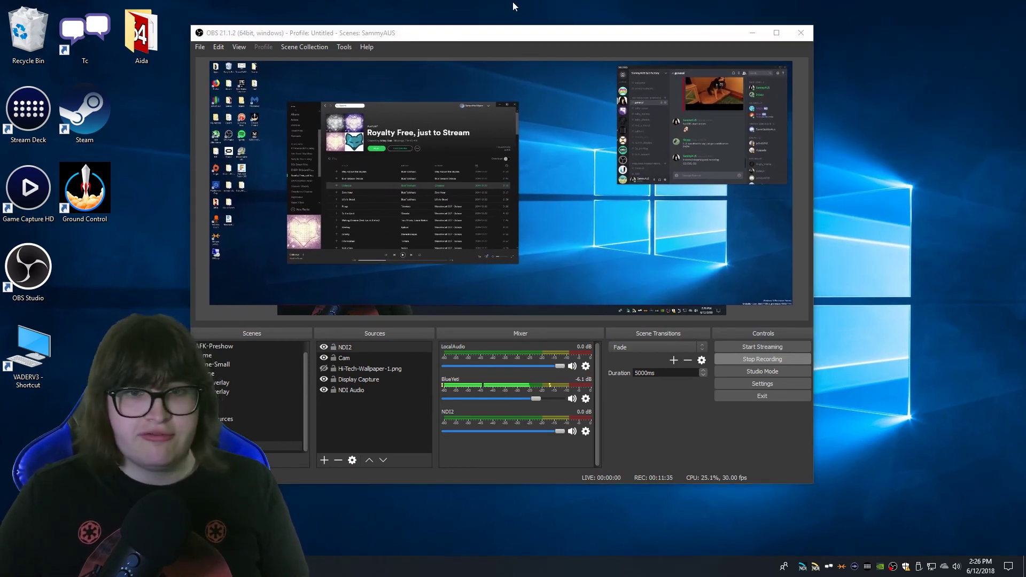